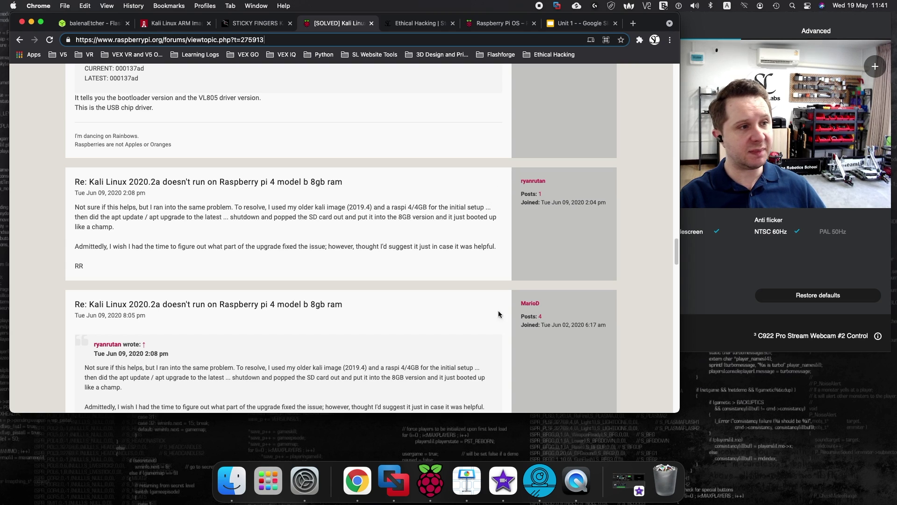
Step: Scroll to the forum reply giving the nine-step Kali 2020.2a fix for 8GB Pi 4
scroll(274, 312, "down", 5)
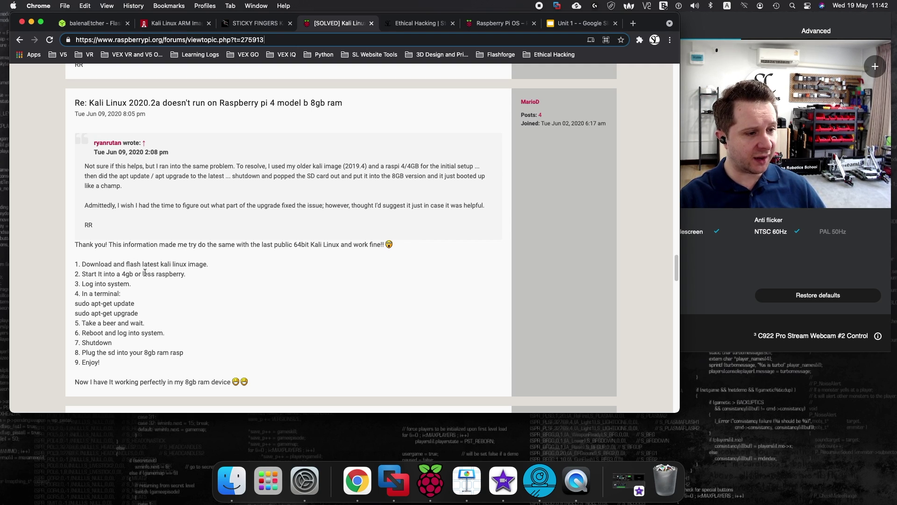
Step: Highlight the 'sudo apt-get update' and 'sudo apt-get upgrade' lines in the reply
left_click_drag(156, 315, 56, 307)
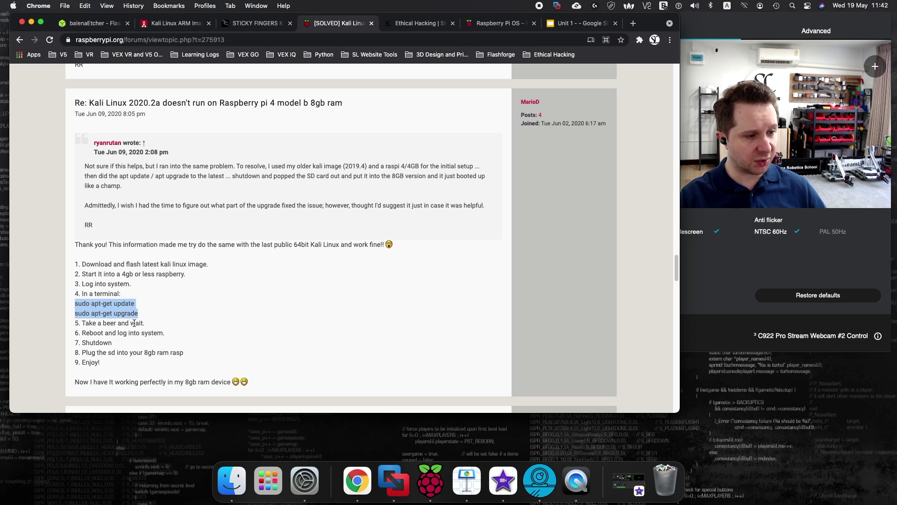
left_click(164, 294)
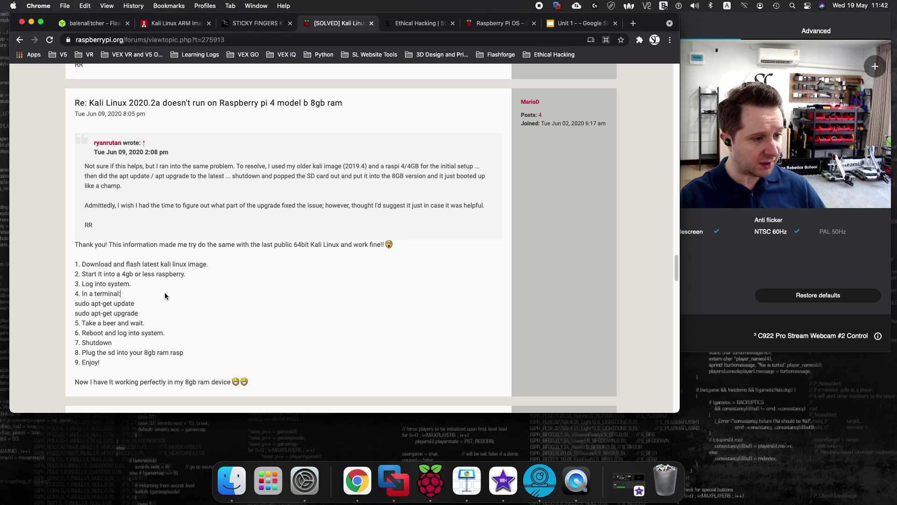
left_click_drag(151, 312, 71, 309)
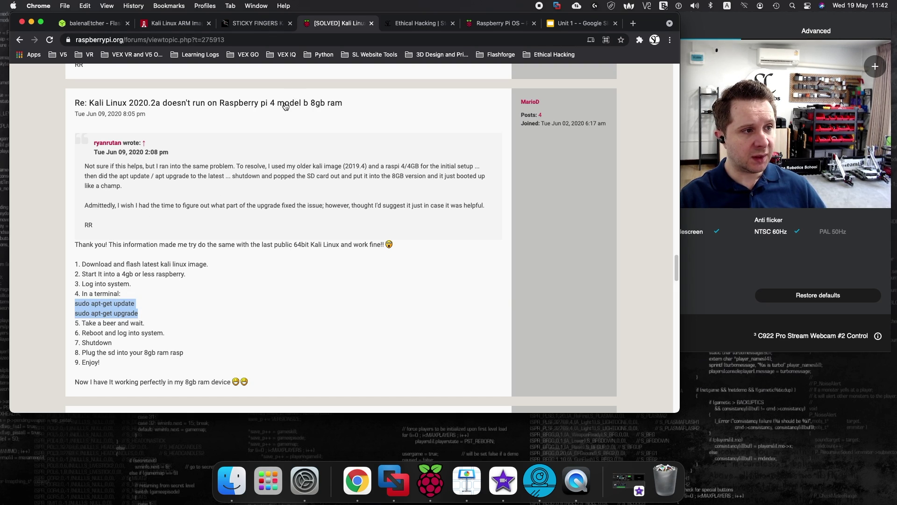
Step: Flip between the balenaEtcher, Kali Linux ARM images and Sticky Fingers tabs, scrolling the Kali ARM list
left_click(87, 25)
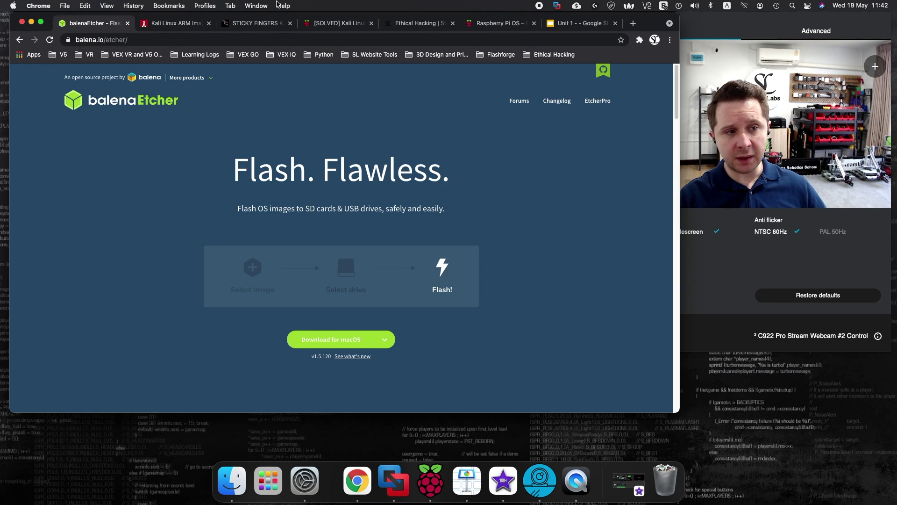
left_click(193, 24)
left_click(827, 116)
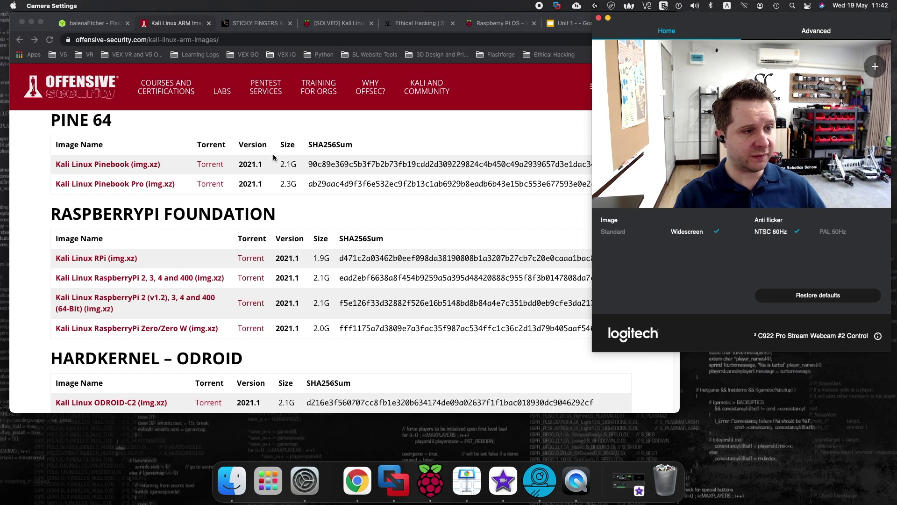
left_click(238, 23)
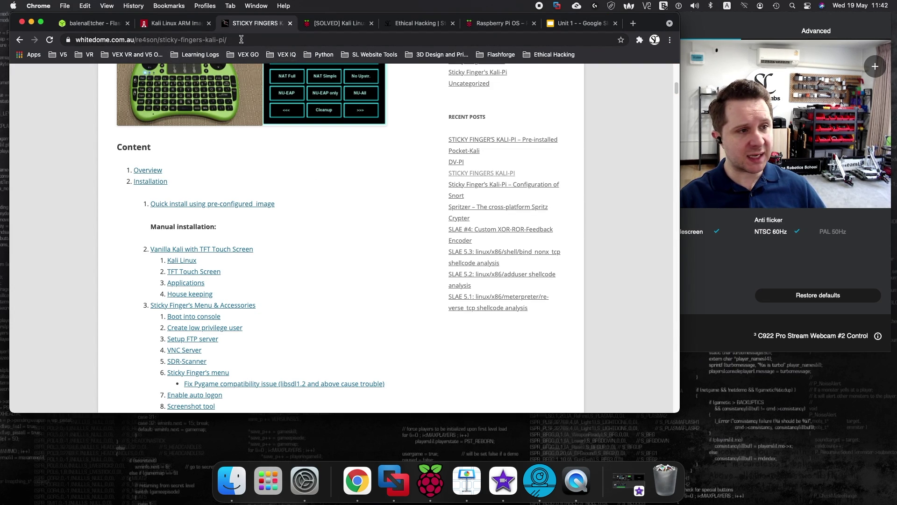
left_click(176, 24)
scroll(229, 242, "up", 3)
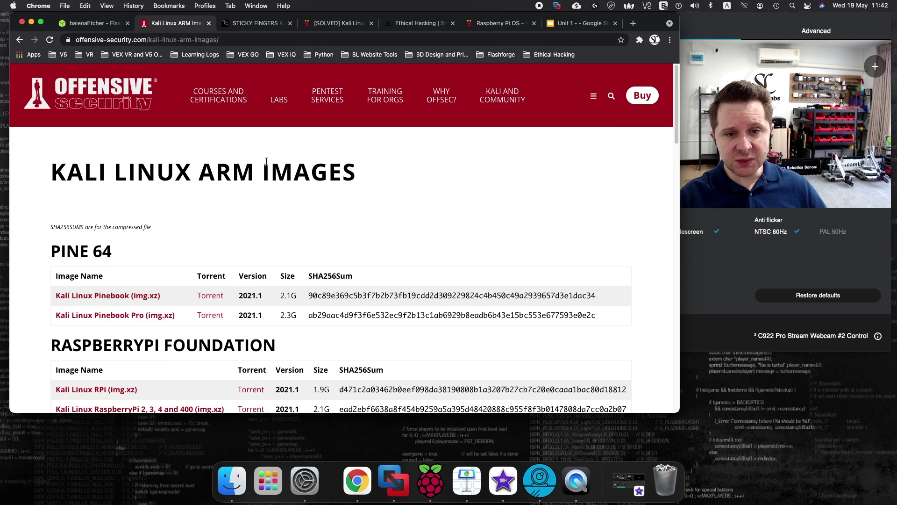
scroll(265, 165, "down", 3)
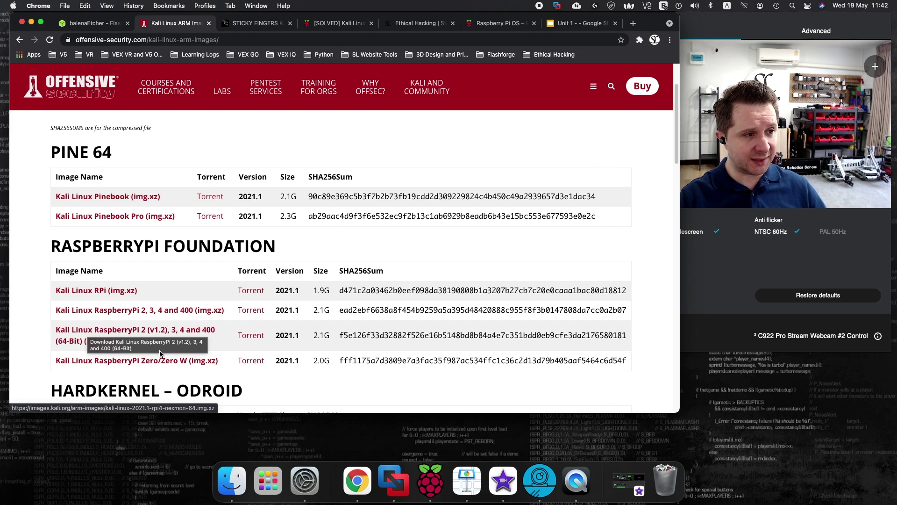
Step: Check the balenaEtcher and Raspberry Pi OS pages, then settle on the Sticky Fingers Kali-Pi guide
left_click(93, 23)
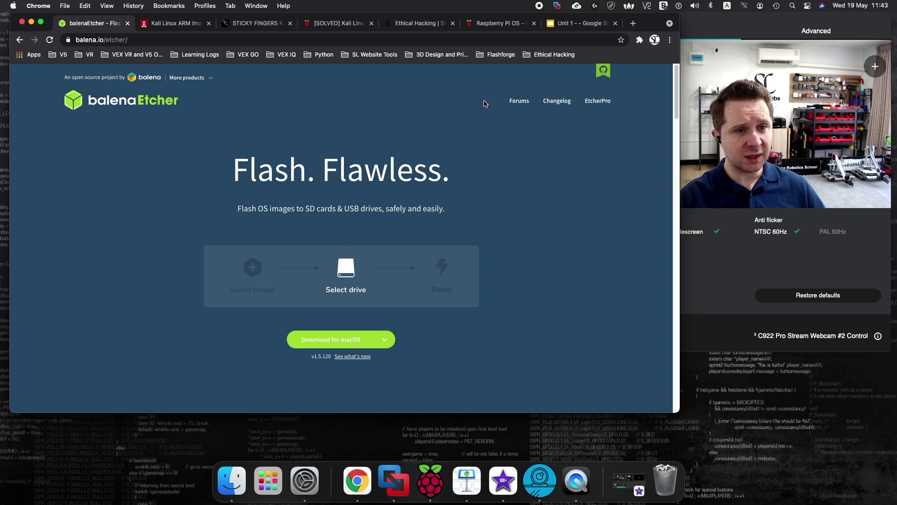
left_click(493, 23)
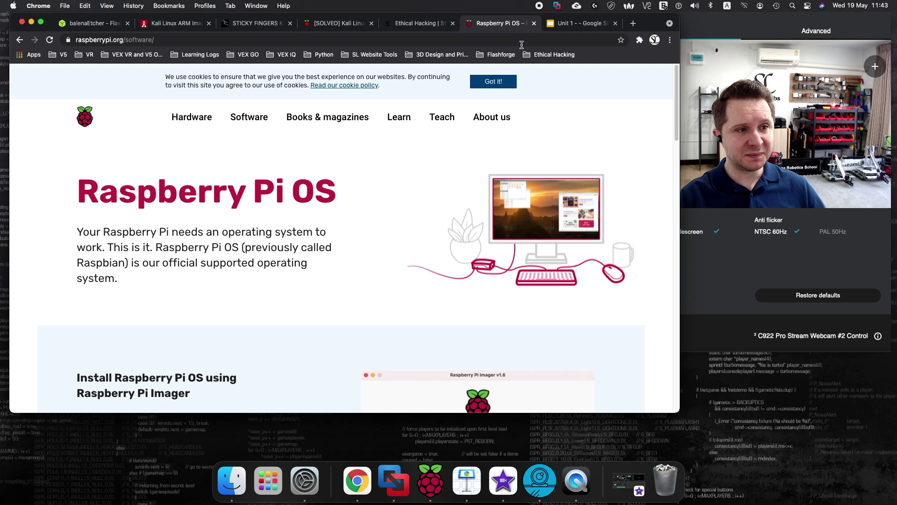
left_click(184, 28)
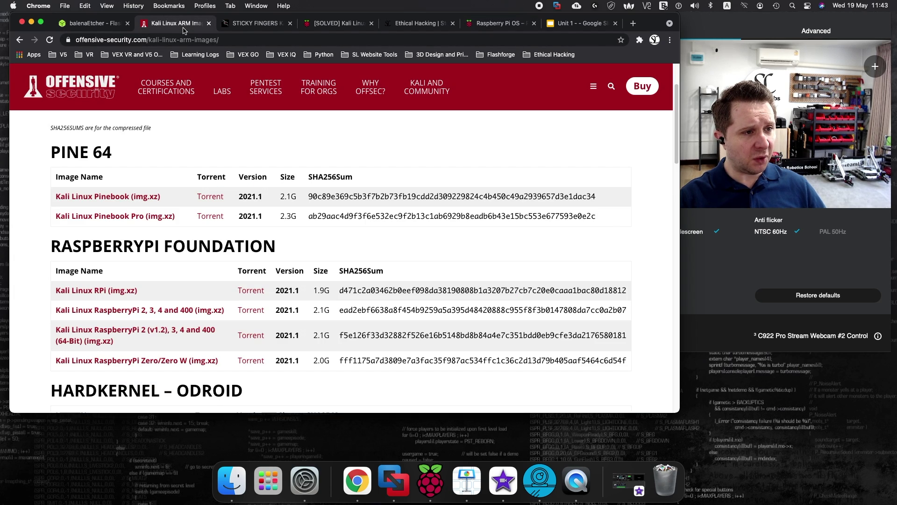
left_click(263, 24)
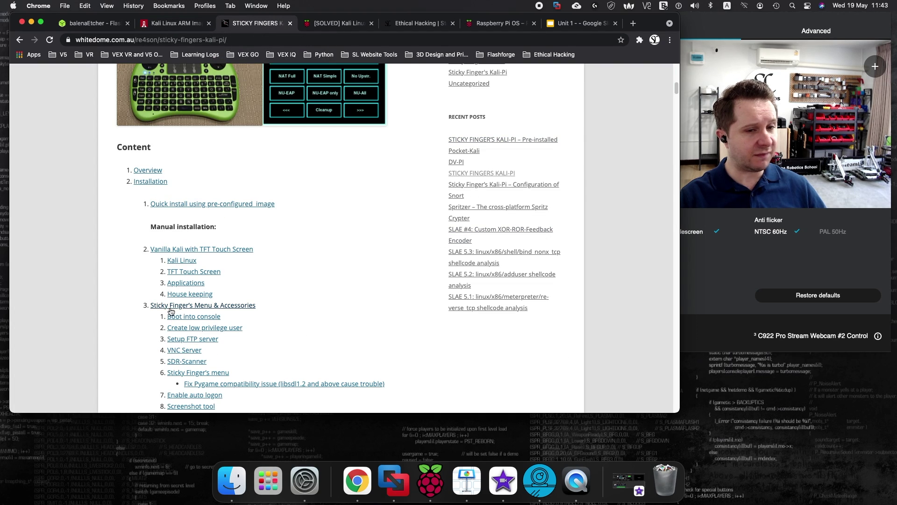
scroll(257, 284, "up", 10)
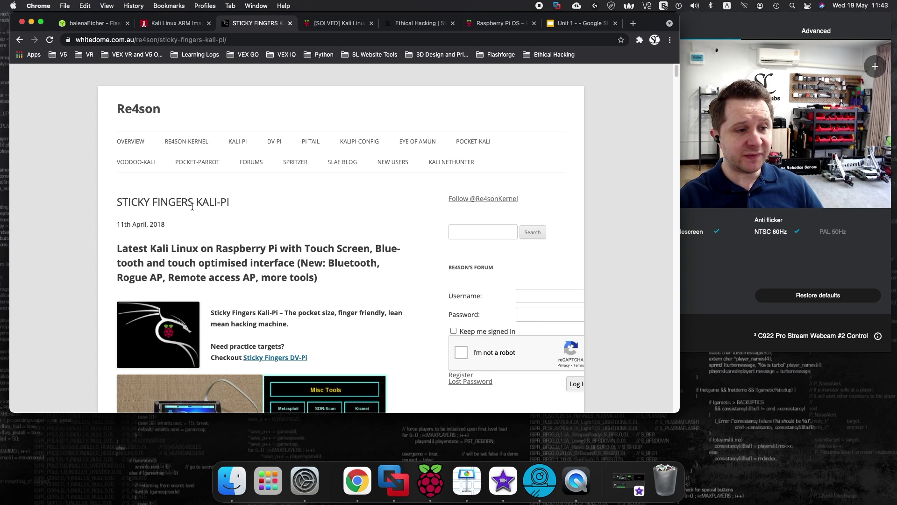
scroll(201, 224, "down", 10)
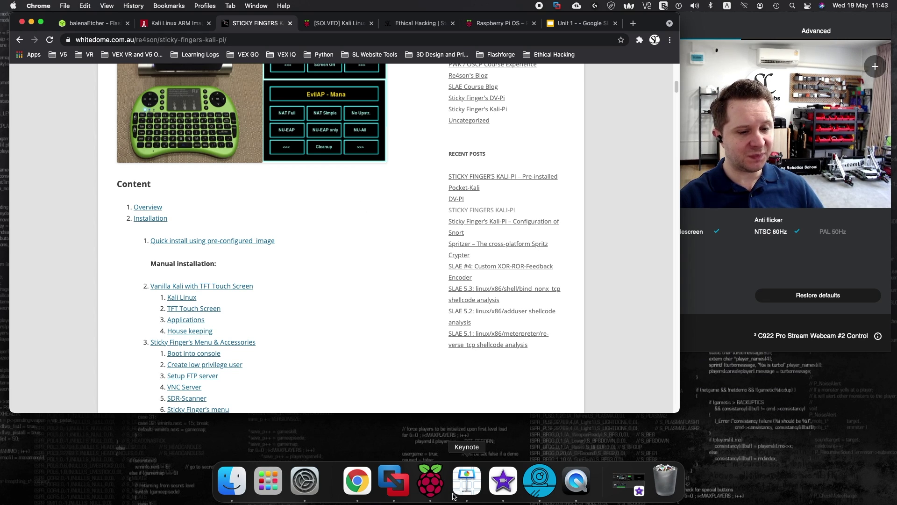
Step: Show the 2.18 GB Kali 2021.1 image in Downloads, cancel Imager's running write, and choose OS
left_click(232, 480)
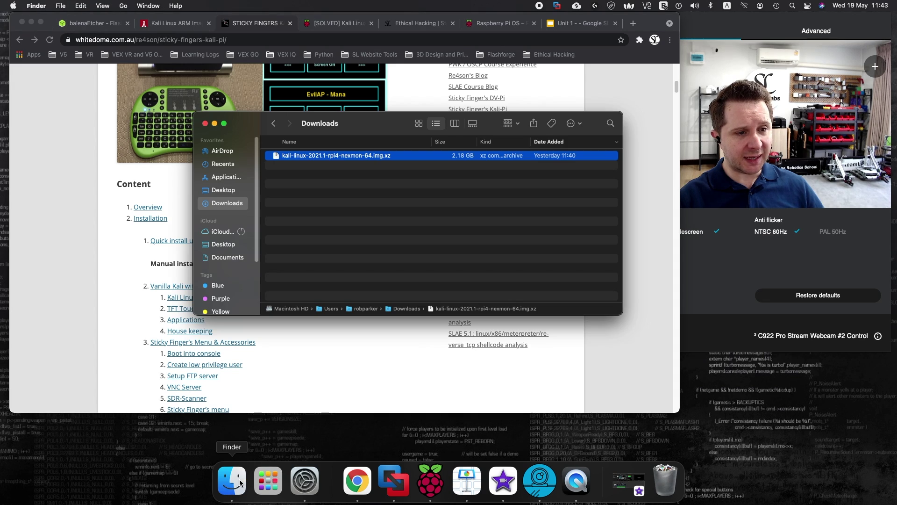
left_click_drag(361, 128, 353, 116)
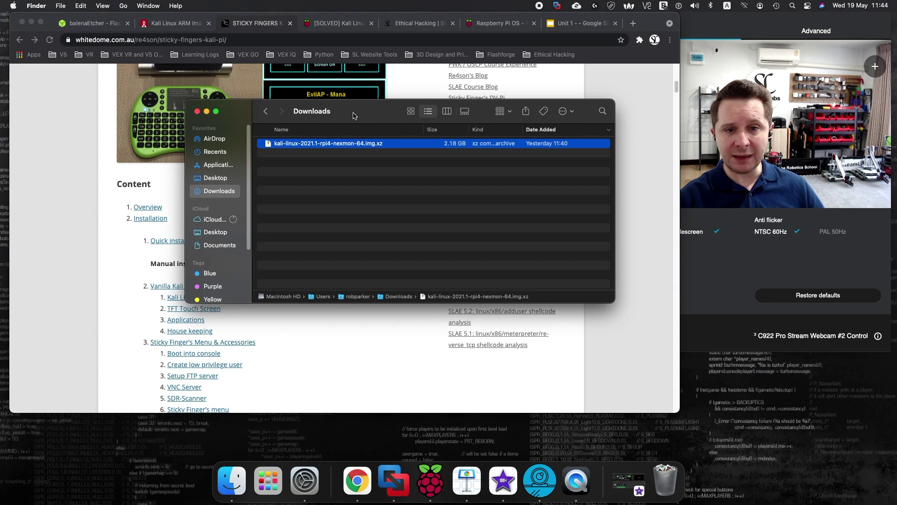
left_click(427, 492)
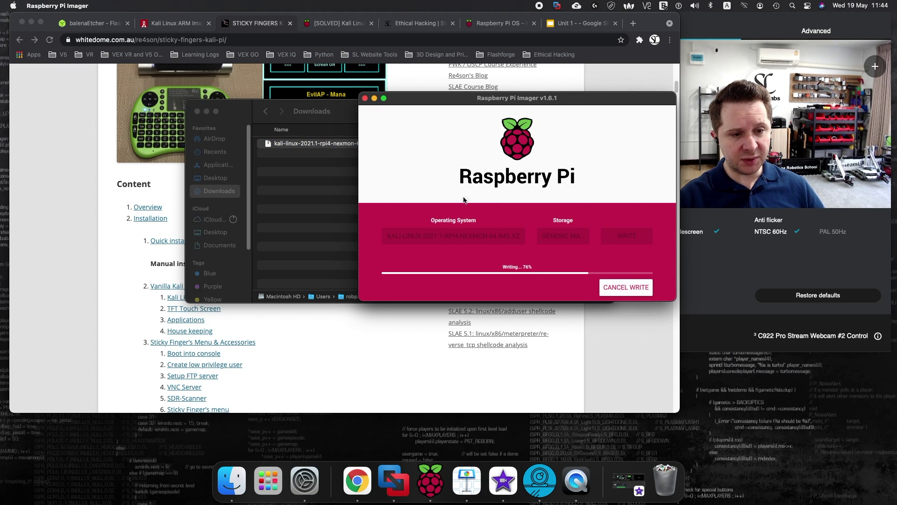
left_click(615, 287)
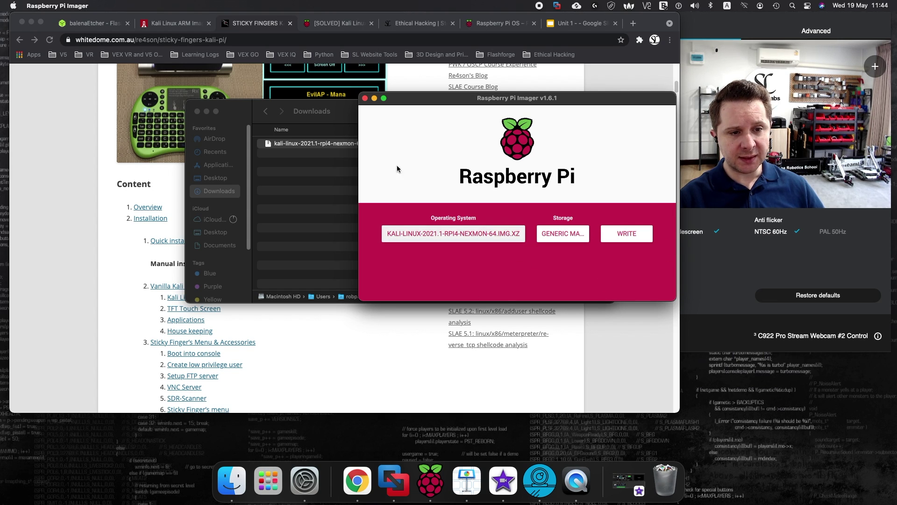
left_click(489, 238)
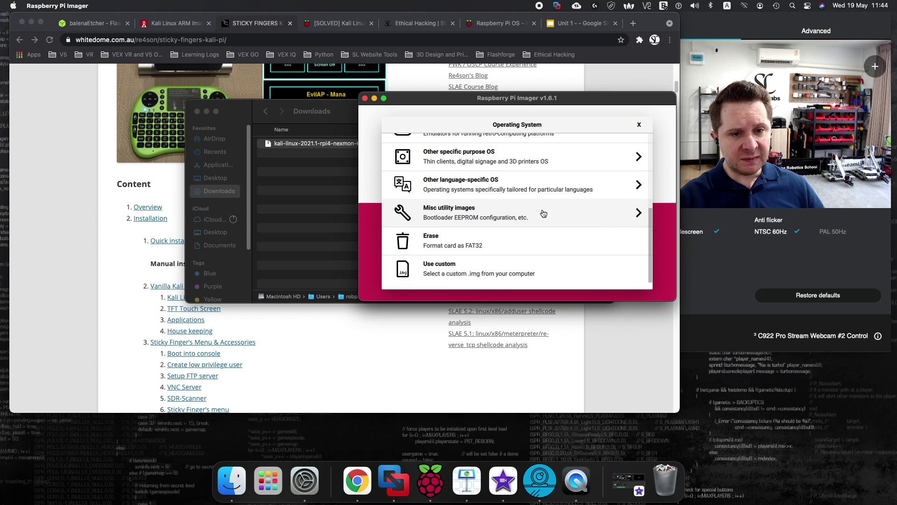
Step: Scroll the Operating System list down to the Erase and Use custom options
left_click_drag(650, 226, 649, 152)
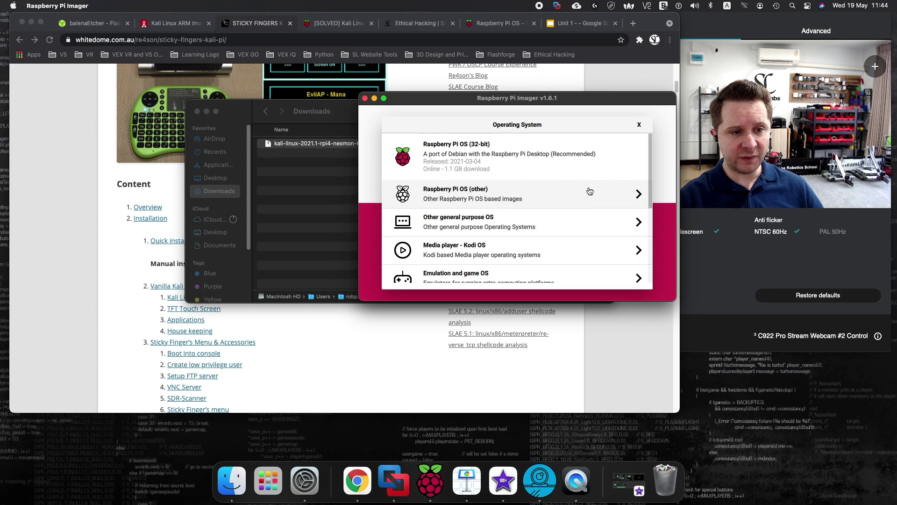
scroll(578, 197, "down", 5)
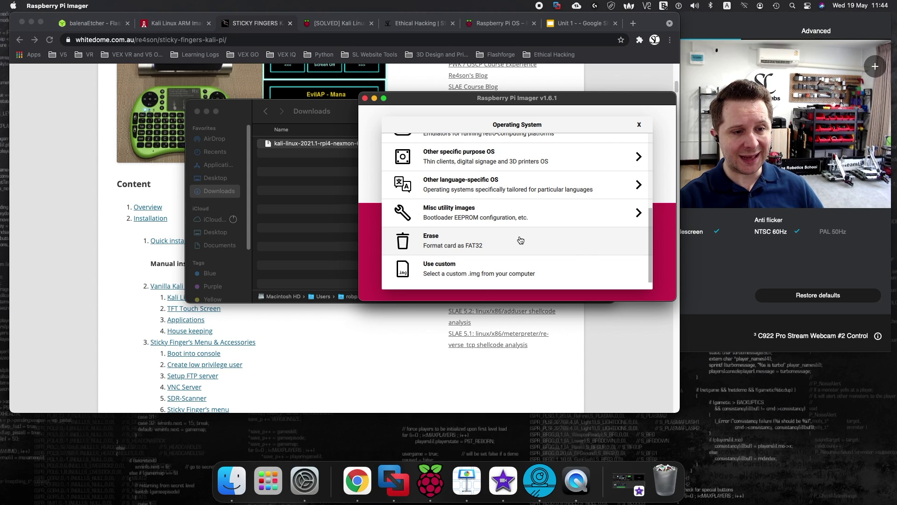
Step: Load the downloaded Kali Linux 2021.1 .img.xz file as a custom image
left_click(443, 279)
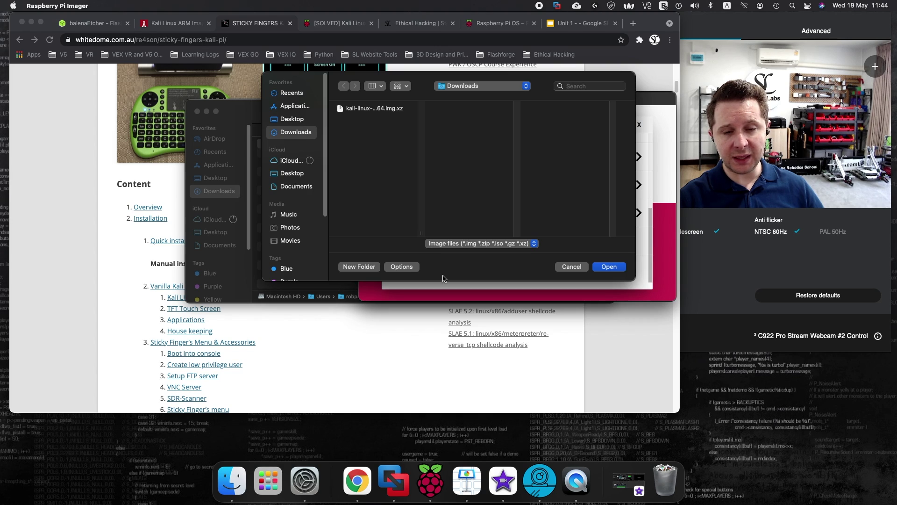
left_click(391, 108)
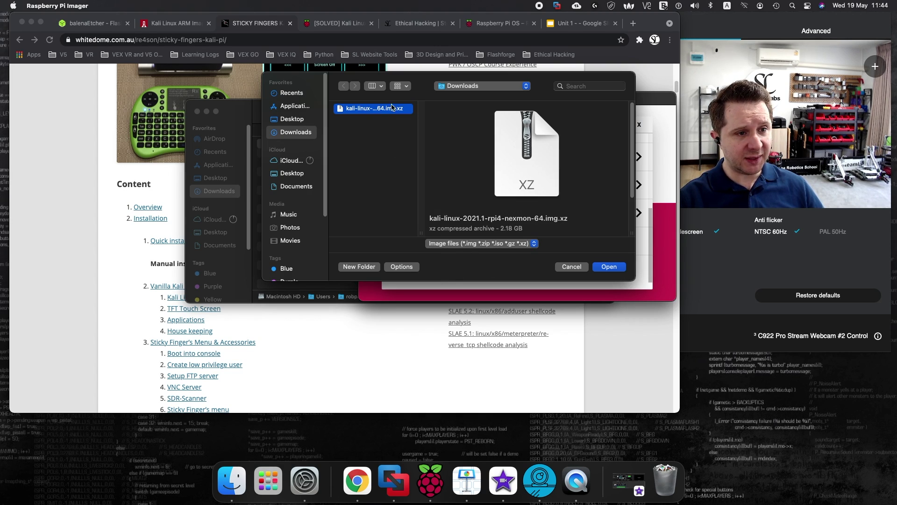
left_click(610, 267)
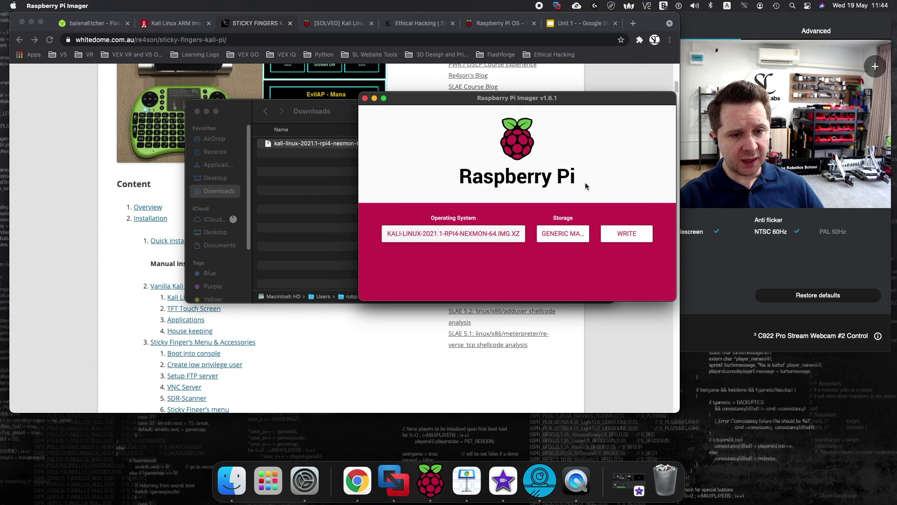
Step: Target the 15.9 GB Generic MassStorageClass Media card and start writing
left_click(574, 238)
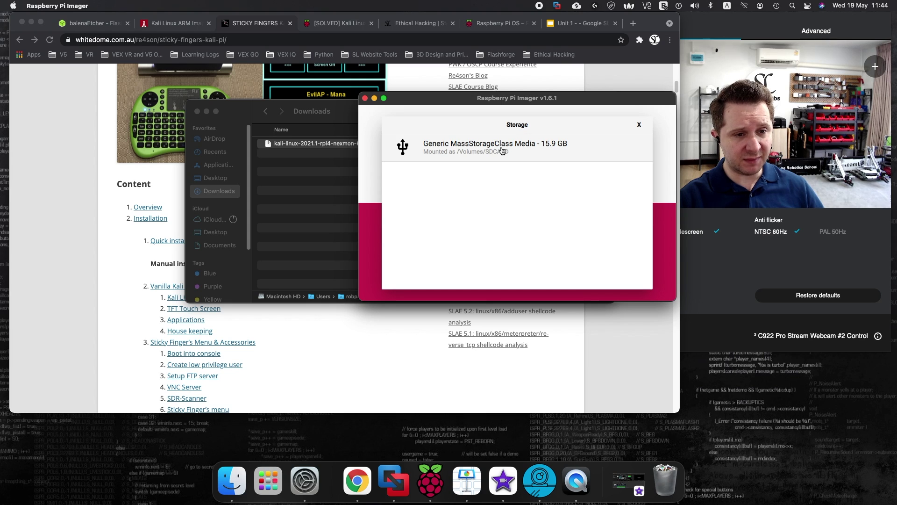
left_click(502, 150)
left_click(624, 233)
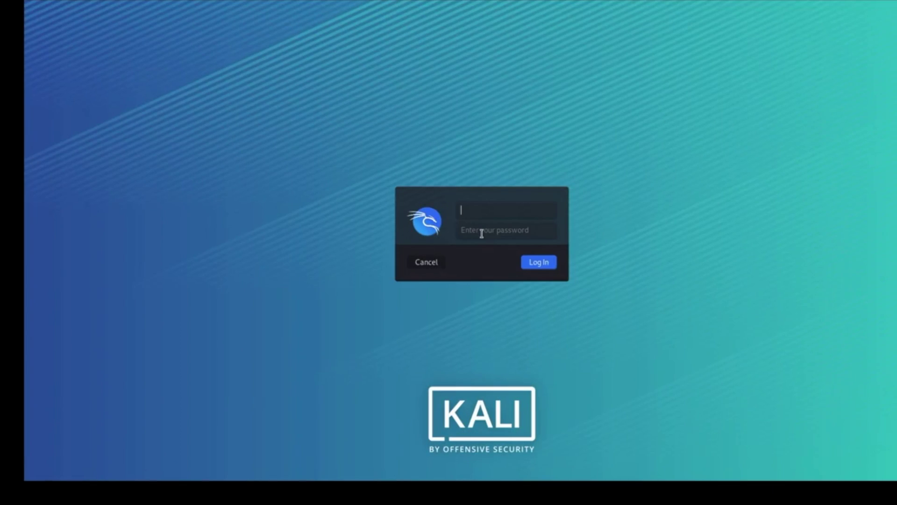
Step: Log in at the Kali greeter with the default username and its password
type("kali")
left_click(482, 234)
type("kali")
key("Return")
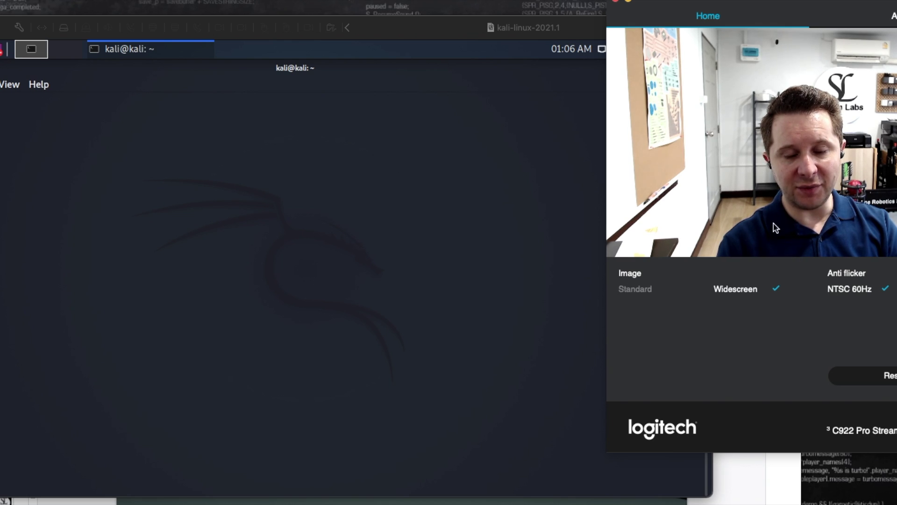
Step: Run sudo apt update with the account password, refreshing the kali-rolling package index
left_click(147, 150)
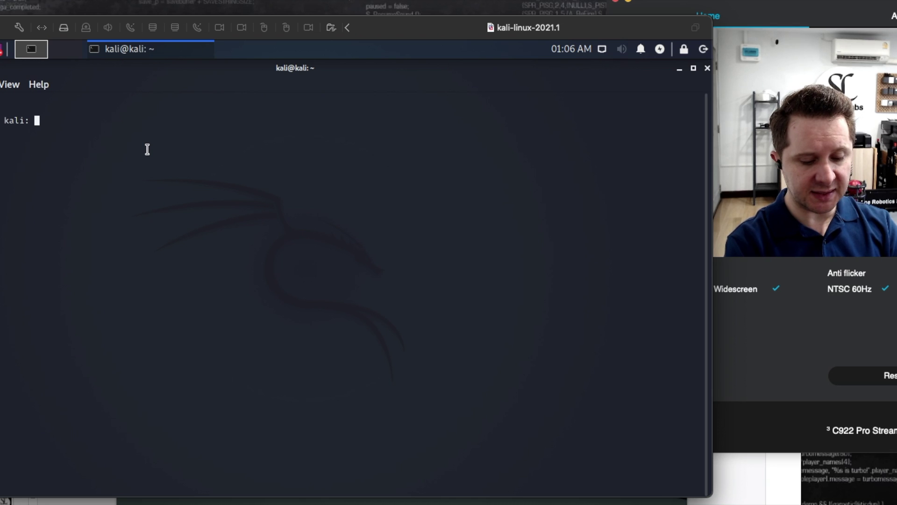
key("Return")
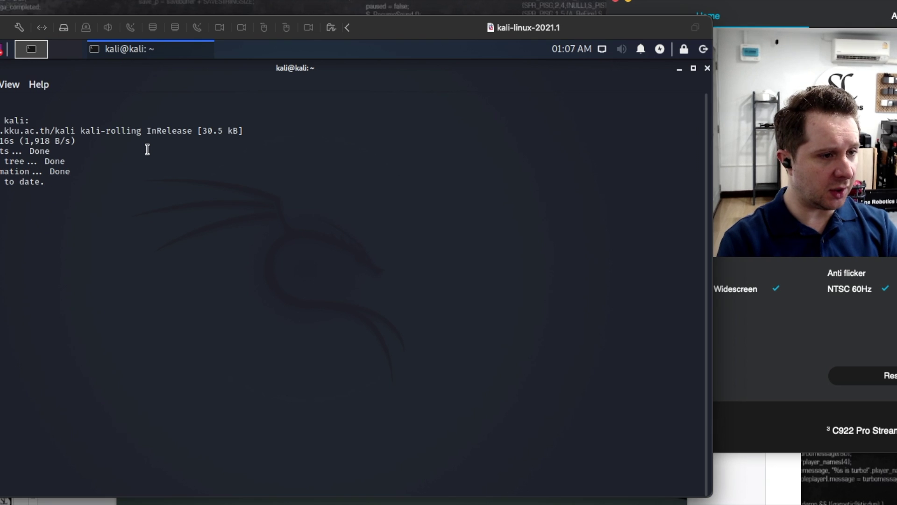
type("e")
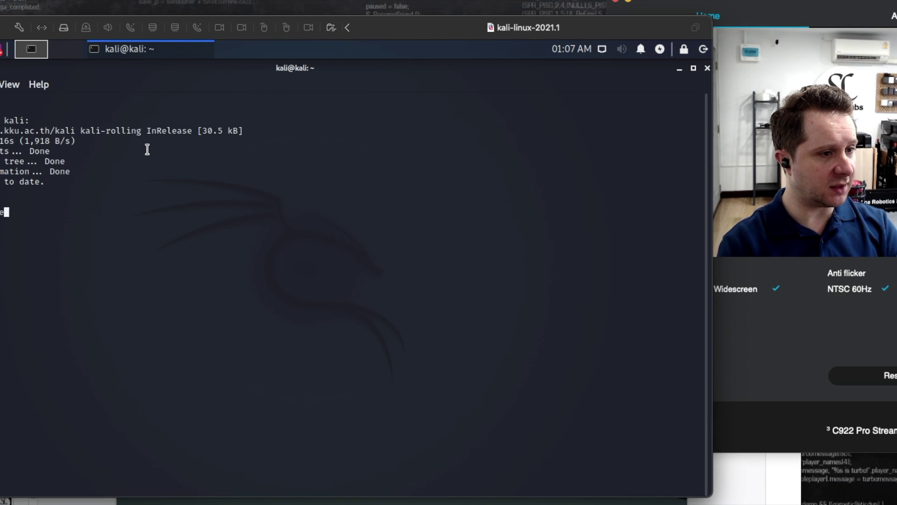
Step: Run sudo apt upgrade, which finds nothing to upgrade, then become root with sudo su
key("Return")
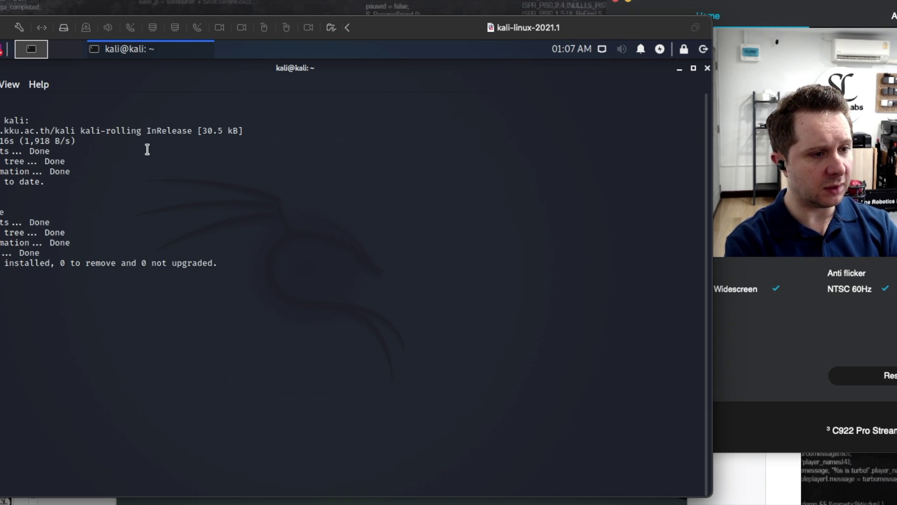
key("Return")
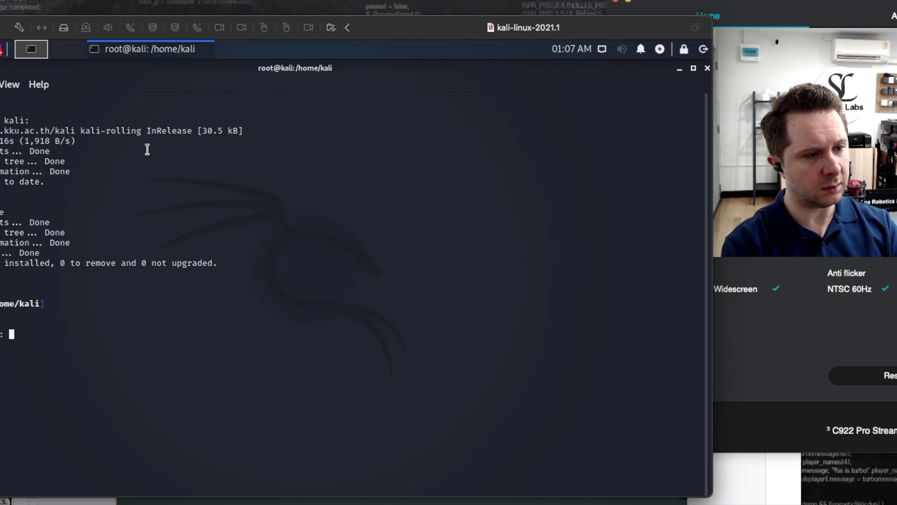
Step: Run the update again as root, then return to the Unit 1 slides in Chrome
key("Return")
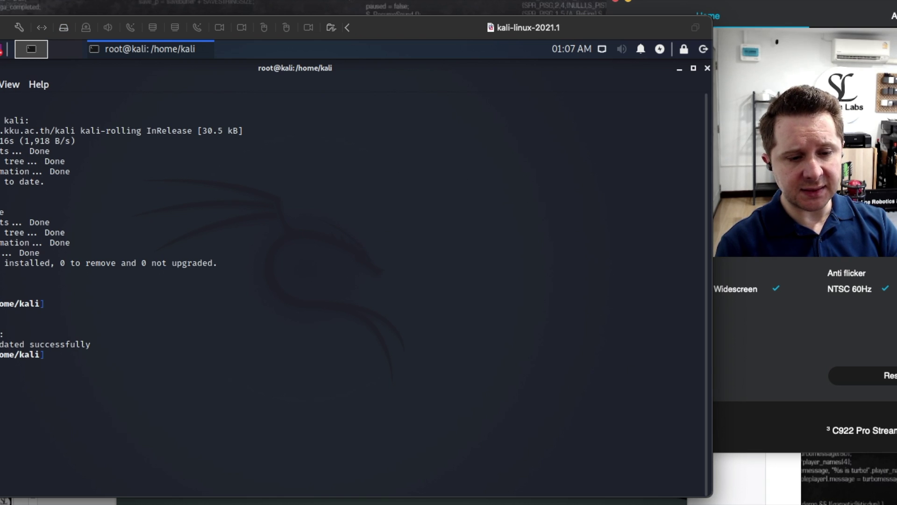
key("super+Tab")
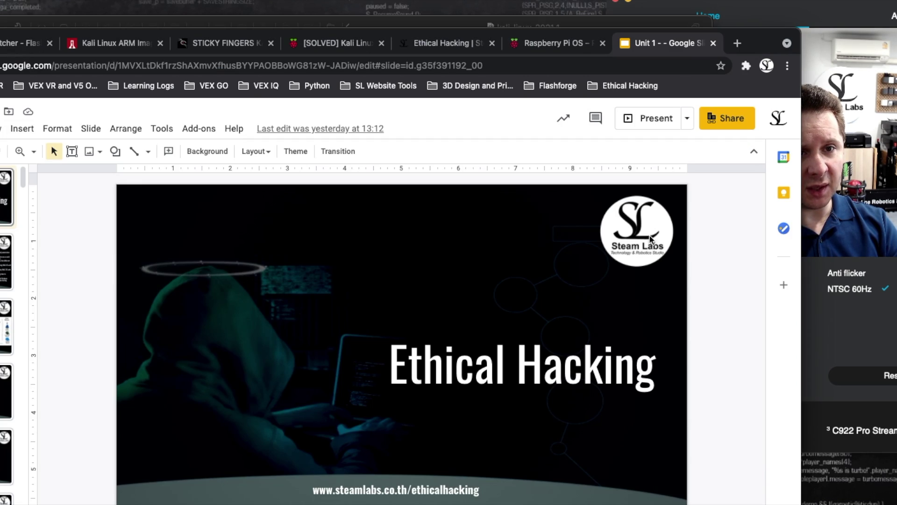
Step: Show the Steam Labs Ethical Hacking page after checking the Unit 1 Slides tab, keeping the webcam window in front
left_click(453, 42)
left_click(826, 352)
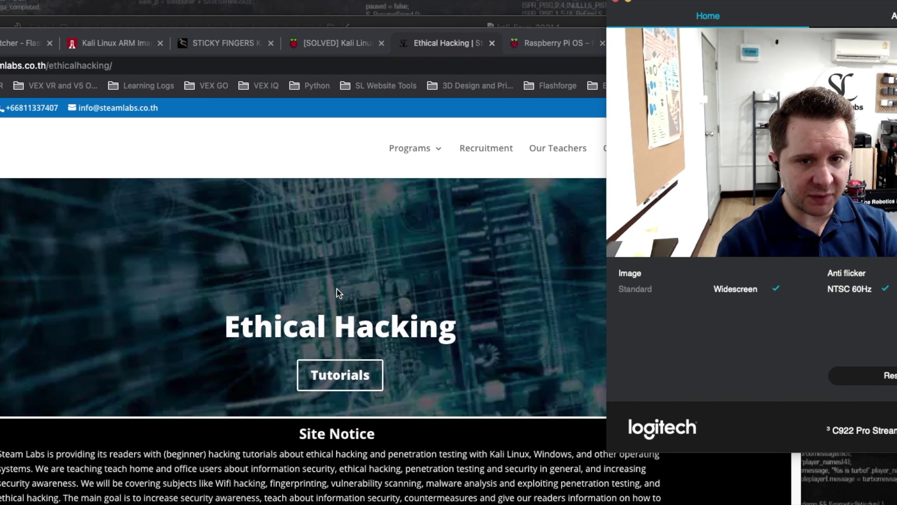
left_click(472, 43)
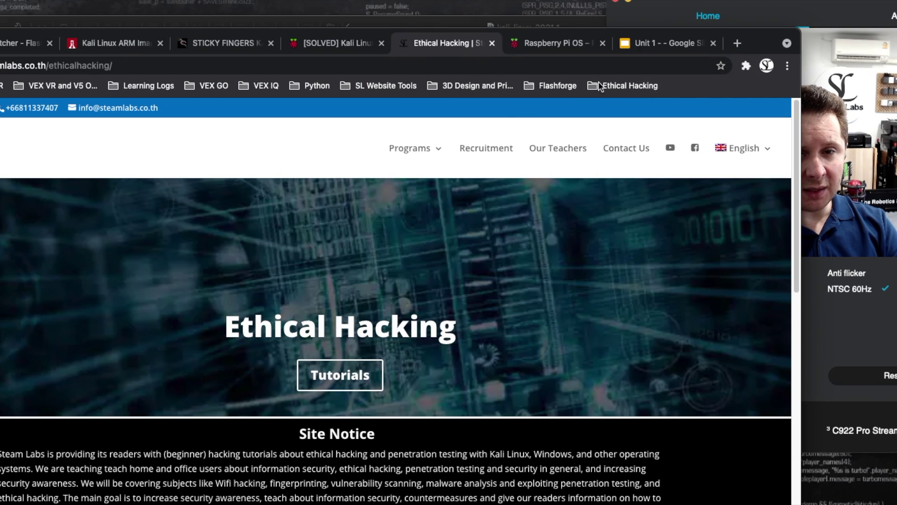
left_click(664, 44)
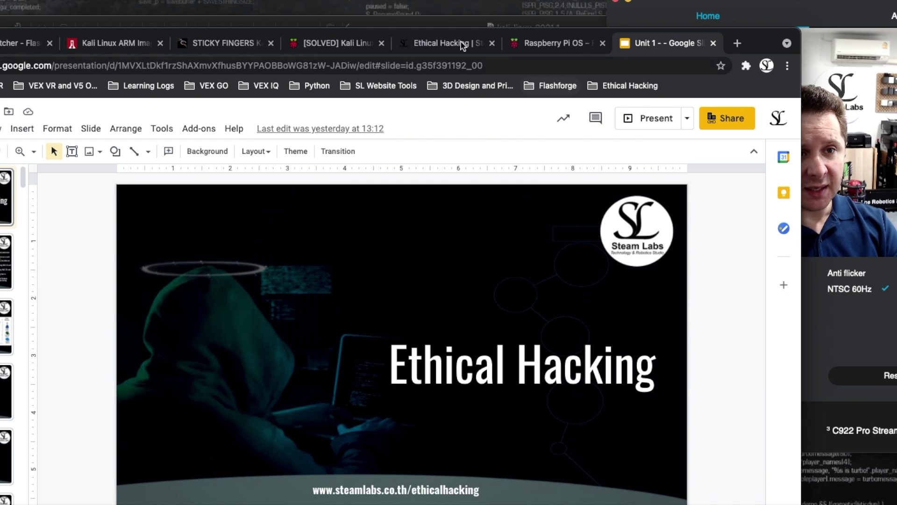
left_click(428, 46)
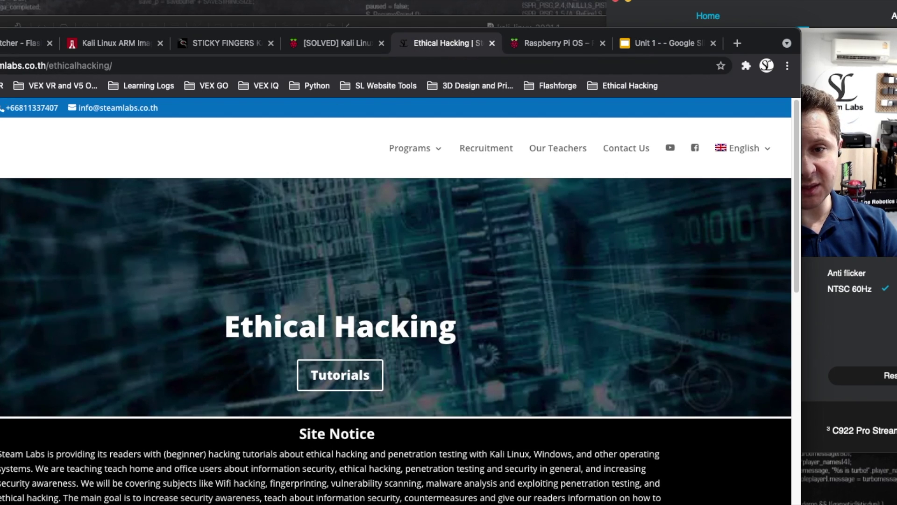
left_click(823, 187)
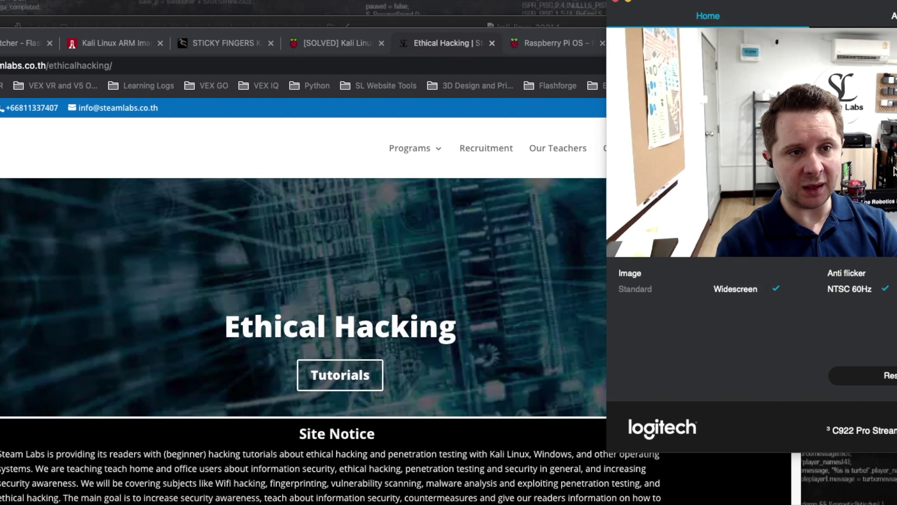